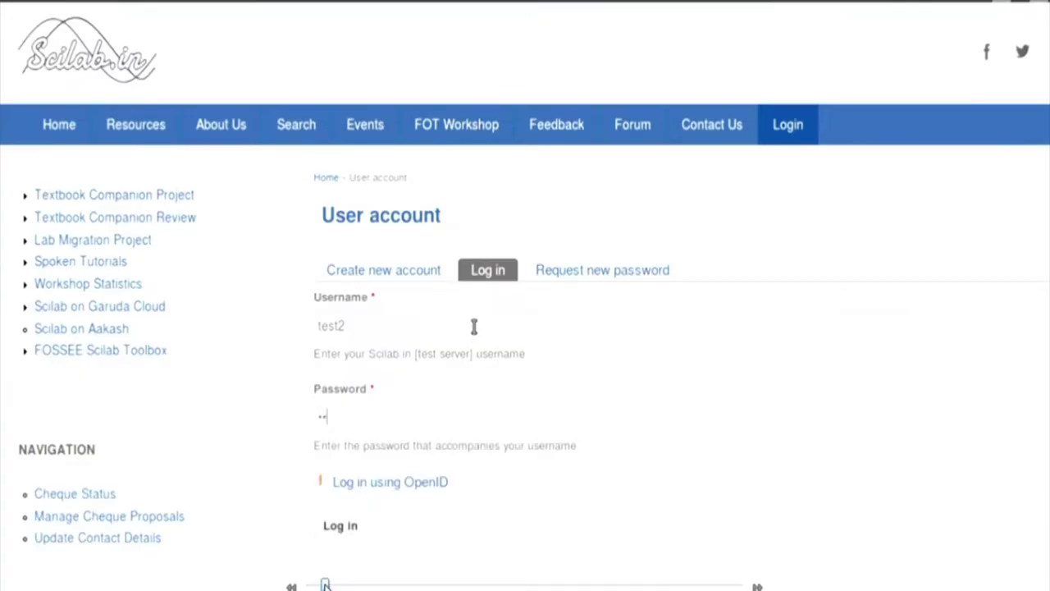
# Step: Enter the account password and log in to Scilab.in
pyautogui.click(344, 525)
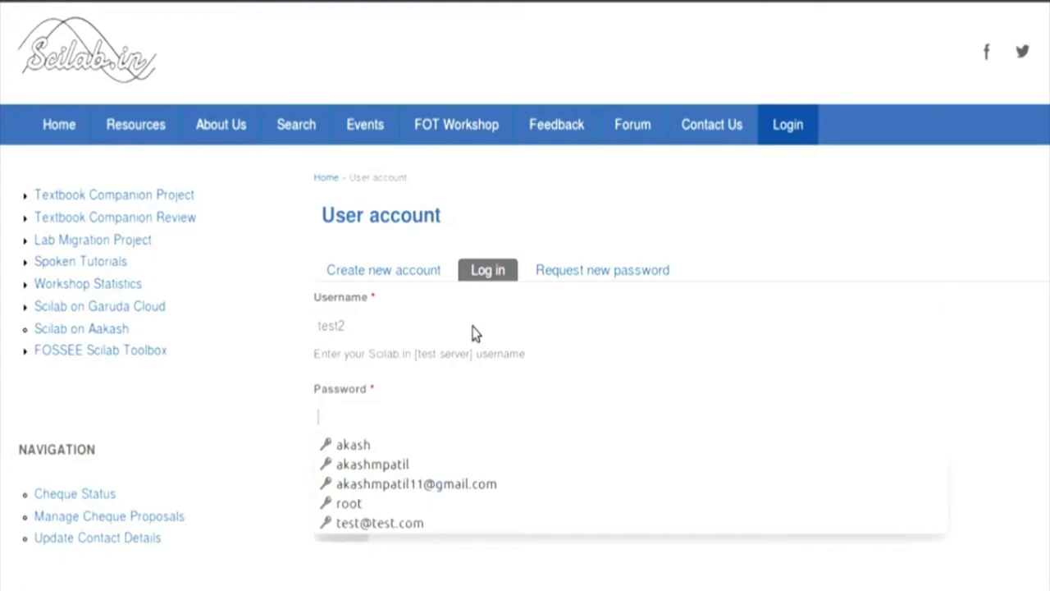
pyautogui.write('tes')
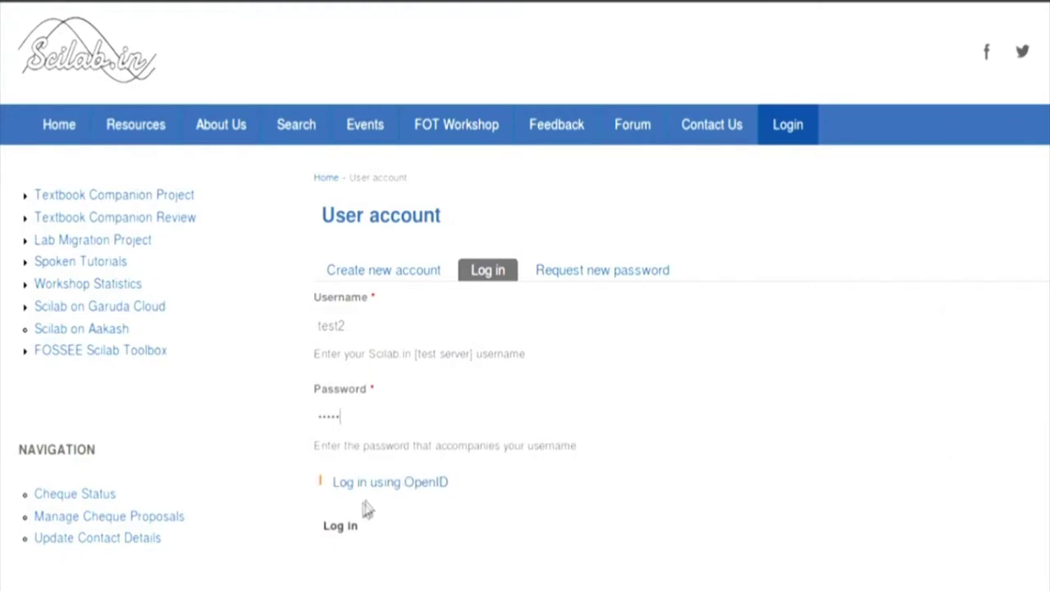
pyautogui.click(343, 525)
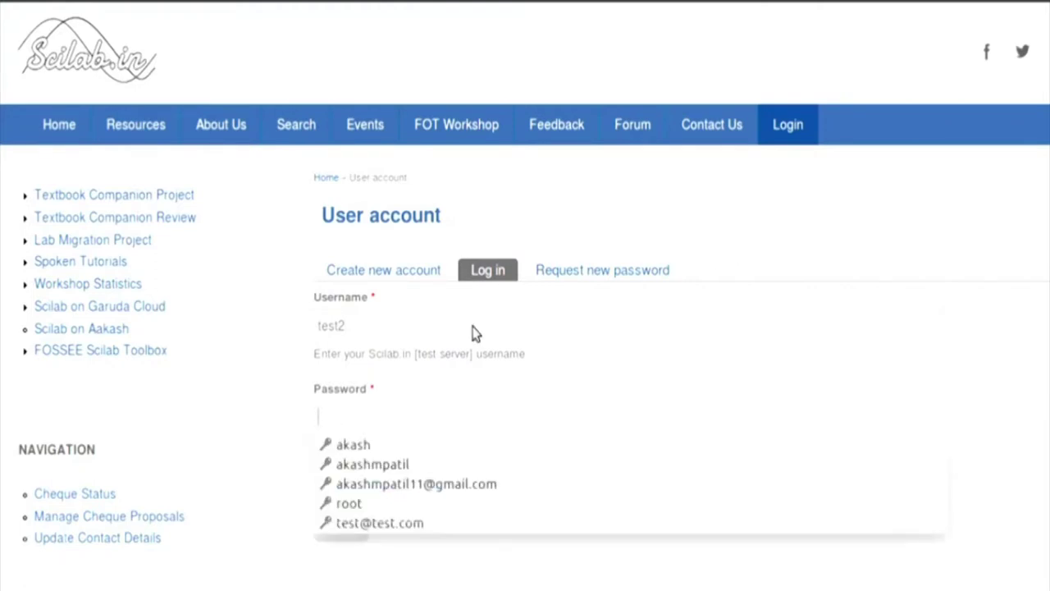
pyautogui.write('test2')
pyautogui.click(343, 525)
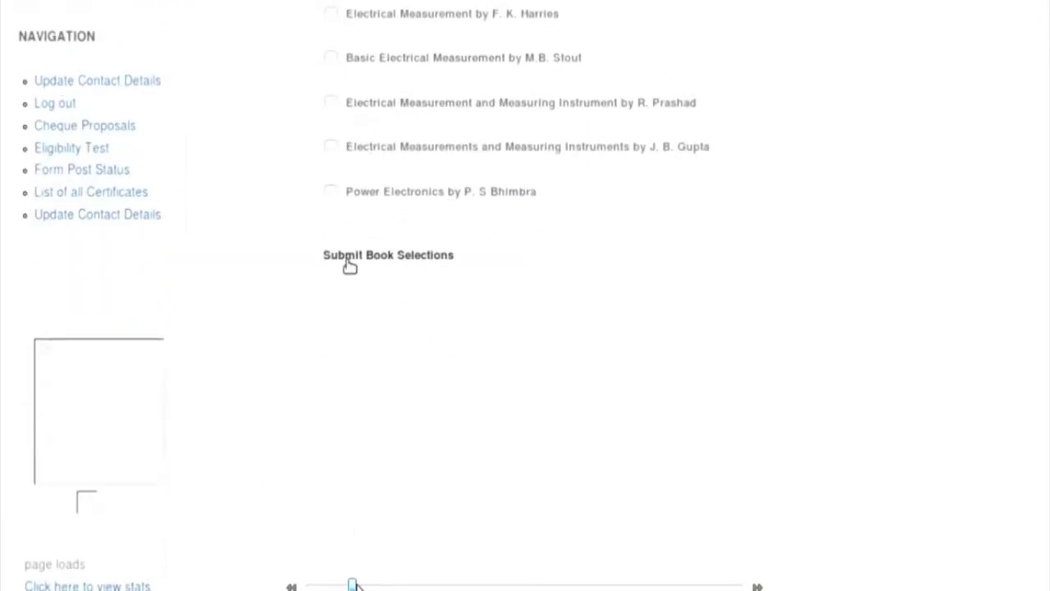
# Step: Submit the chosen textbook, then fill in full name, mobile number and gender Male
pyautogui.click(348, 259)
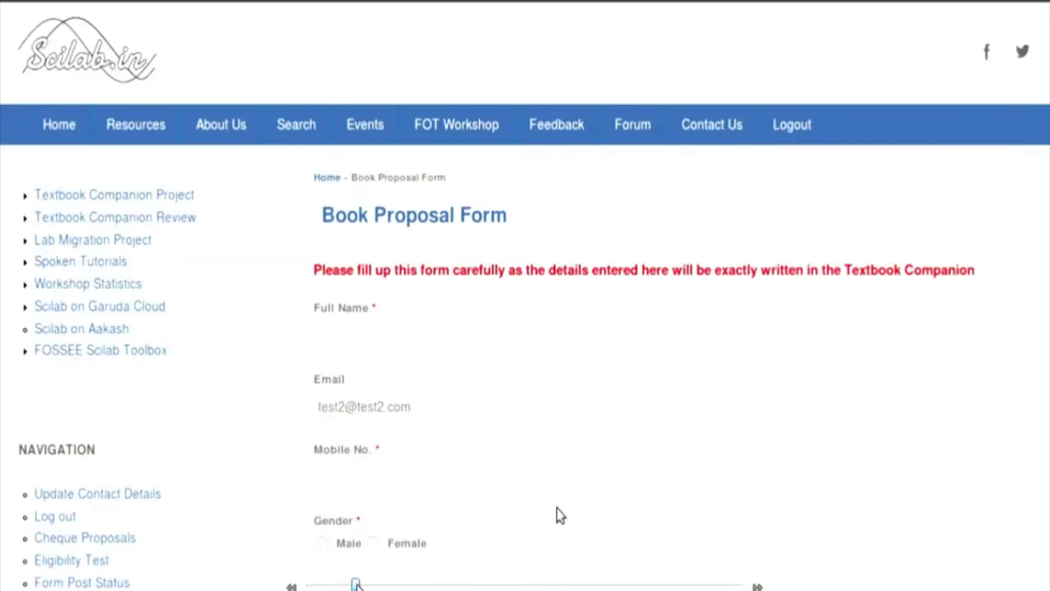
pyautogui.write('A')
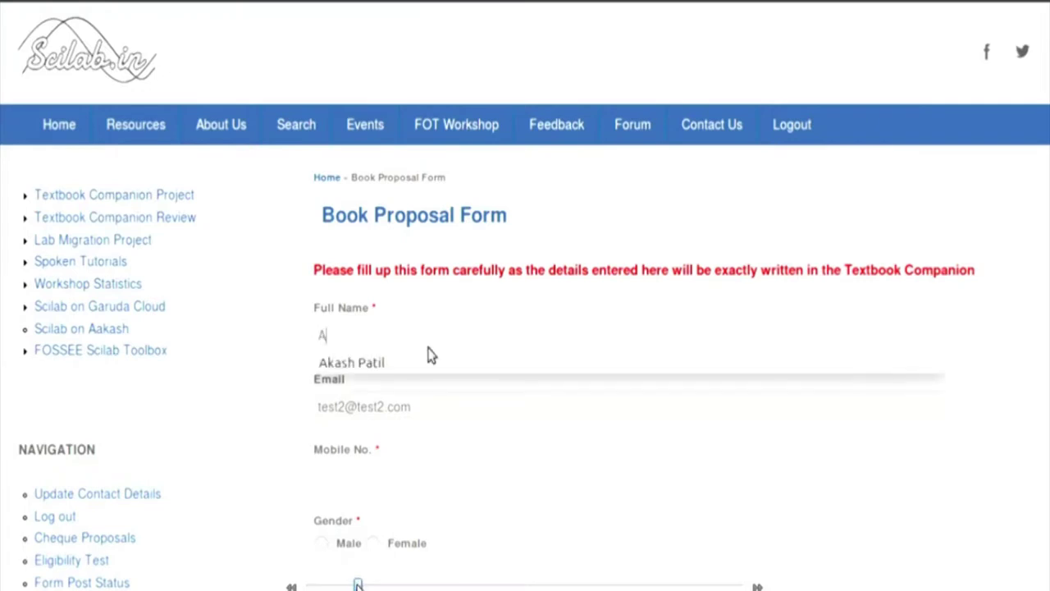
pyautogui.click(401, 366)
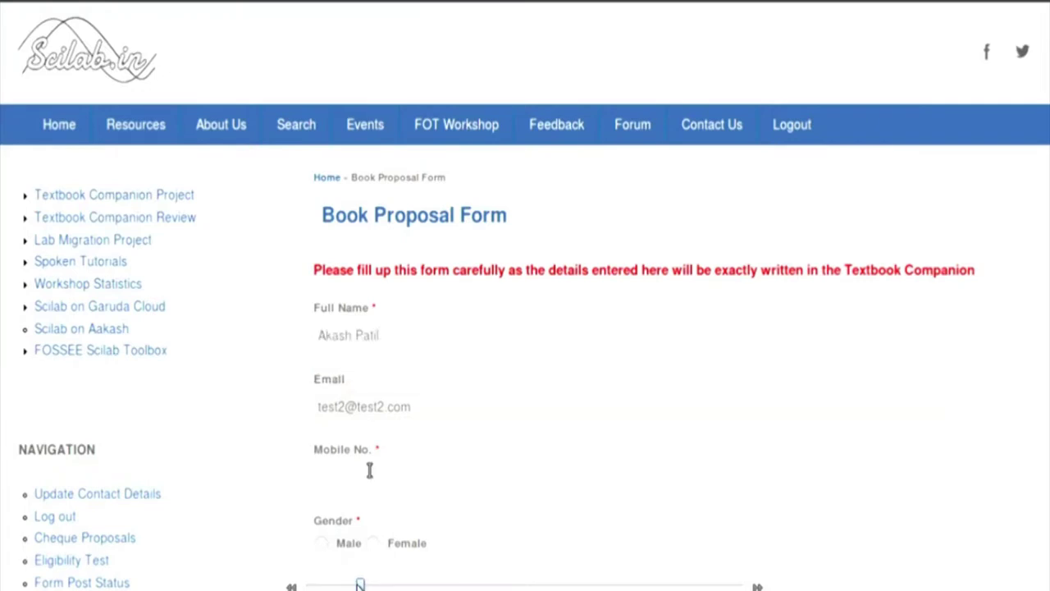
pyautogui.write('9')
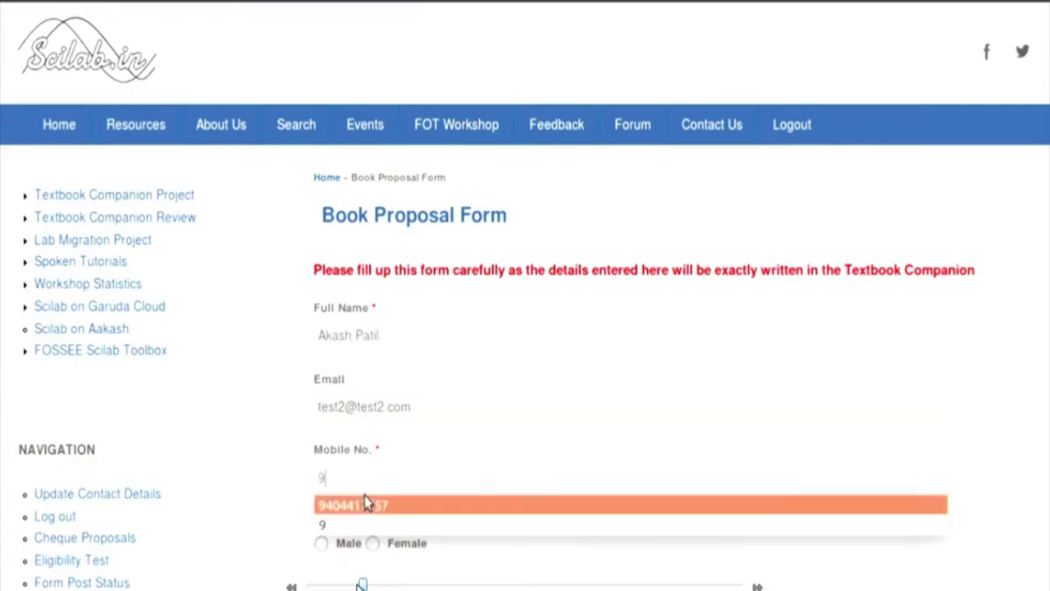
pyautogui.click(367, 506)
pyautogui.click(323, 545)
pyautogui.scroll(-5, 274, 553)
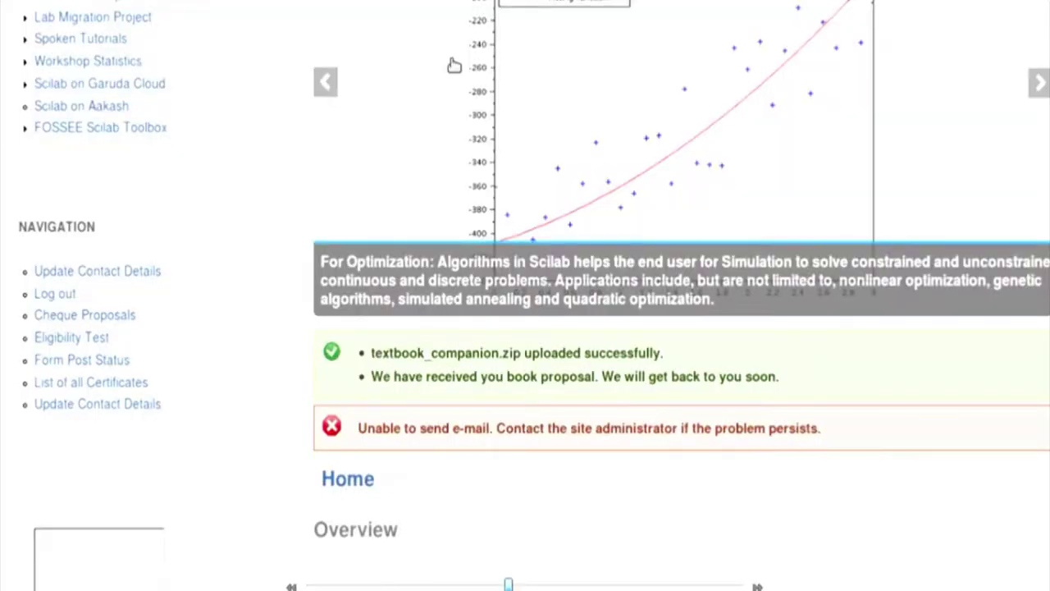
# Step: Scroll the Manage TBC Proposals list to find the pending 04-07-2017 proposal
pyautogui.scroll(-5, 77, 499)
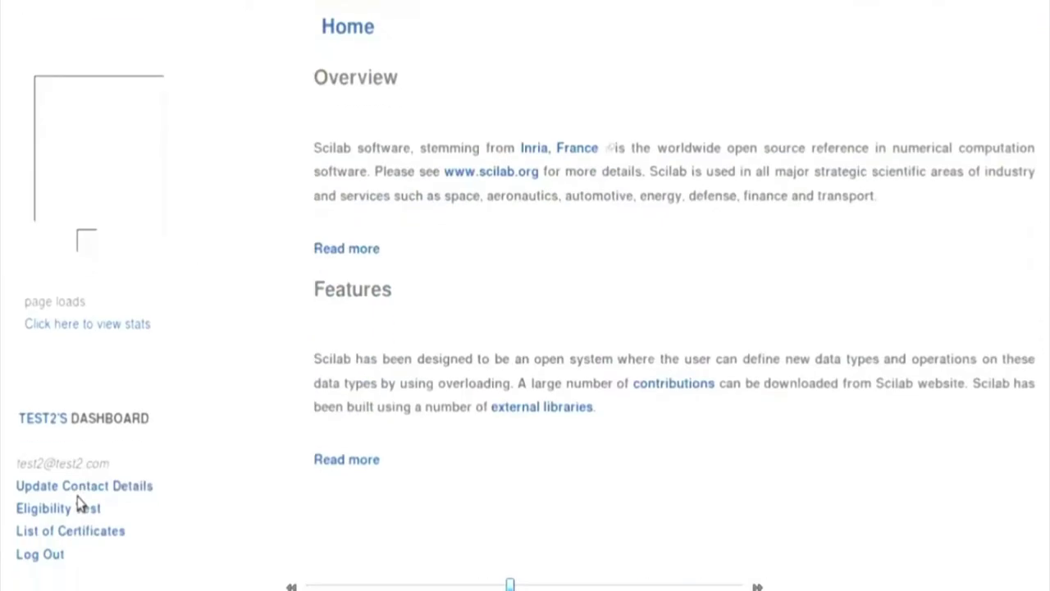
pyautogui.scroll(-1, 78, 500)
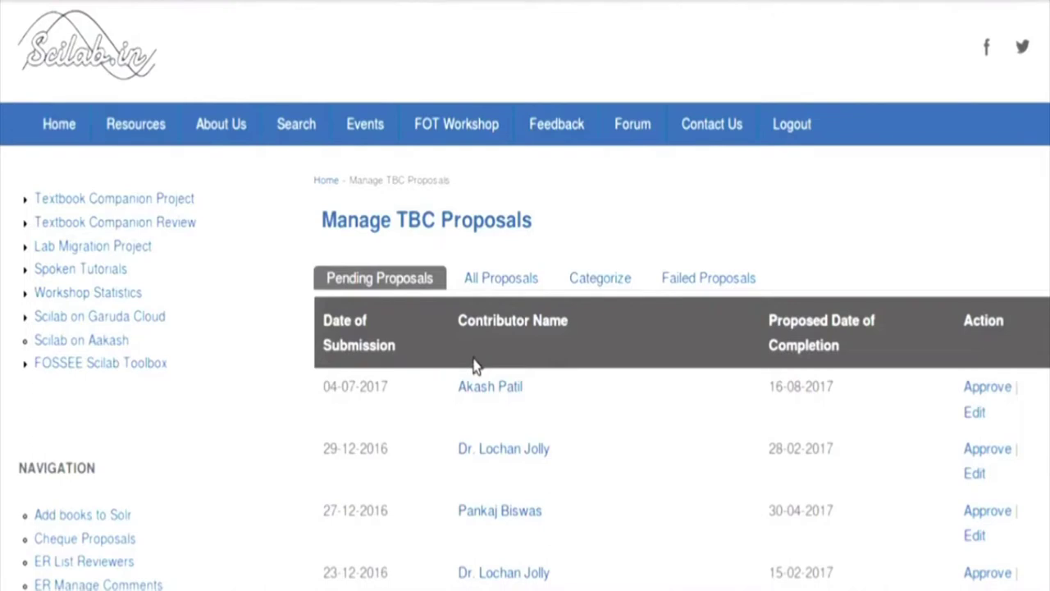
# Step: Open the approval page for the 04-07-2017 proposal and review its details
pyautogui.click(995, 389)
pyautogui.scroll(-4, 799, 413)
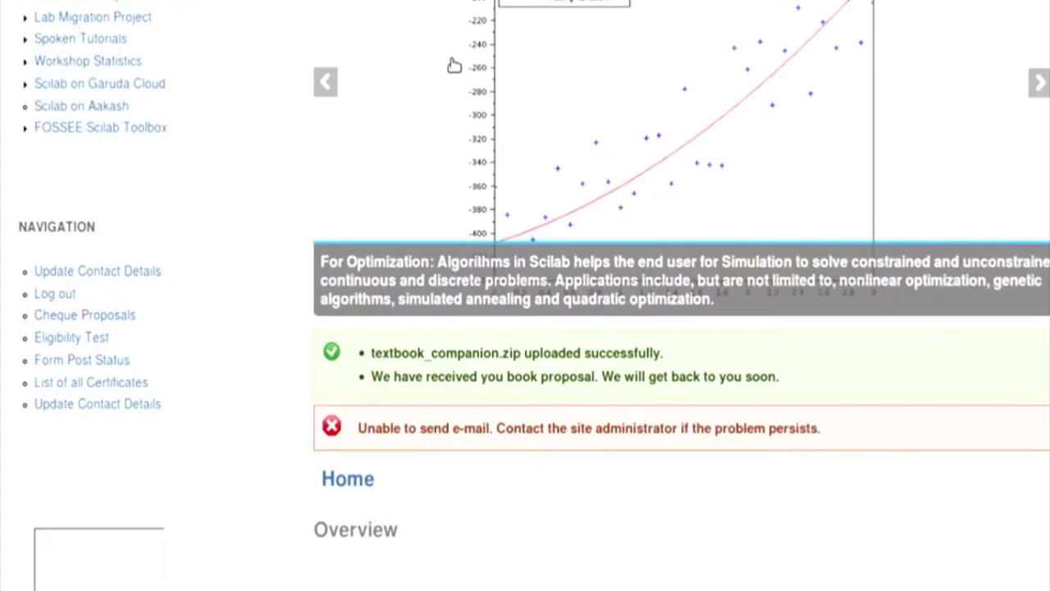
# Step: Open the Text Book Companion proposal status from the dashboard sidebar
pyautogui.scroll(-8, 79, 501)
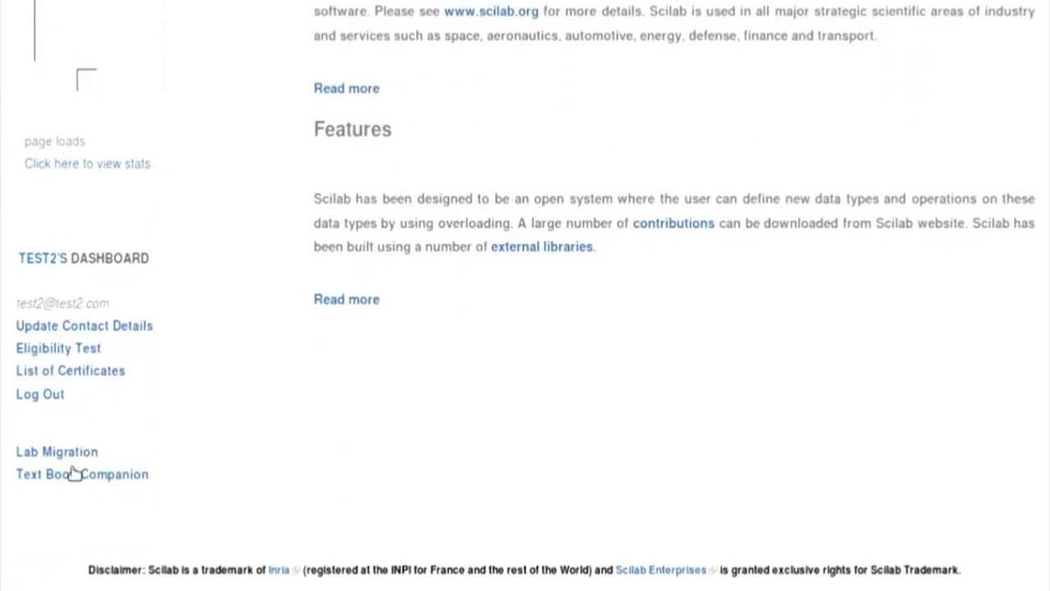
pyautogui.scroll(-2, 71, 479)
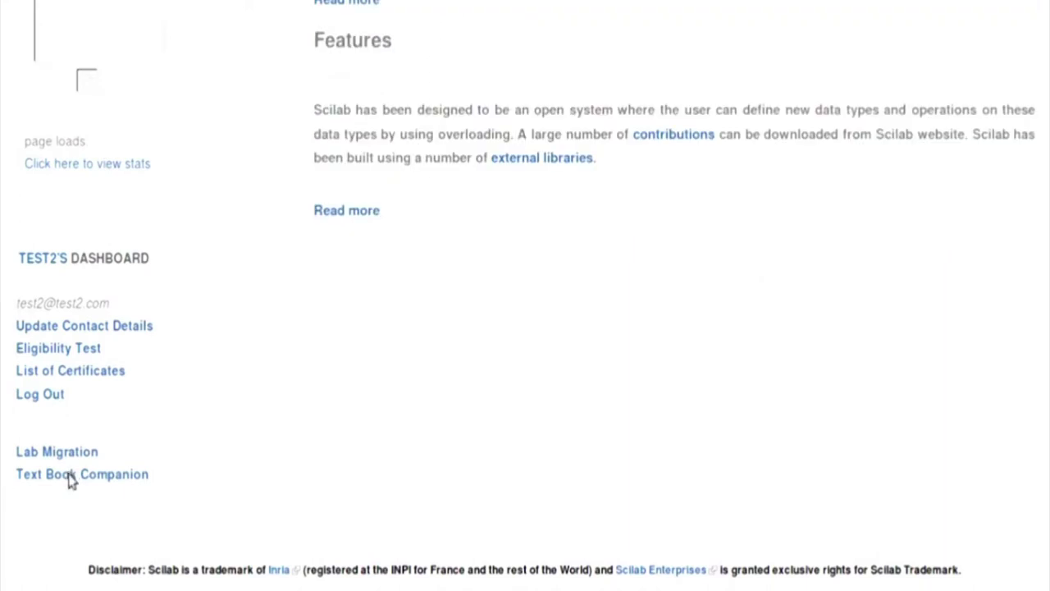
pyautogui.click(70, 476)
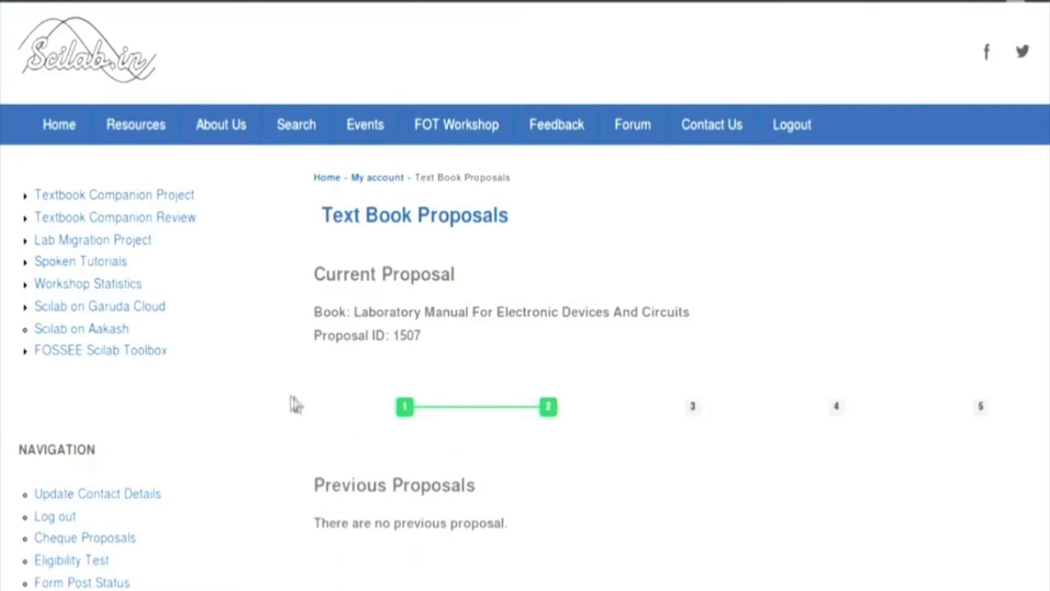
# Step: Start a new example code submission with a new chapter numbered 1
pyautogui.click(128, 197)
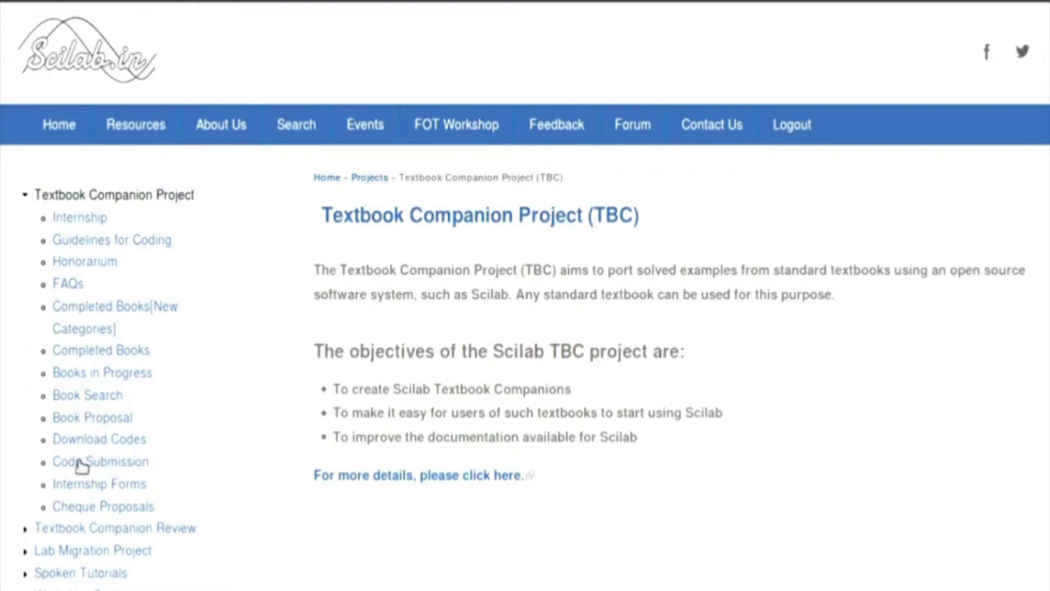
pyautogui.click(82, 465)
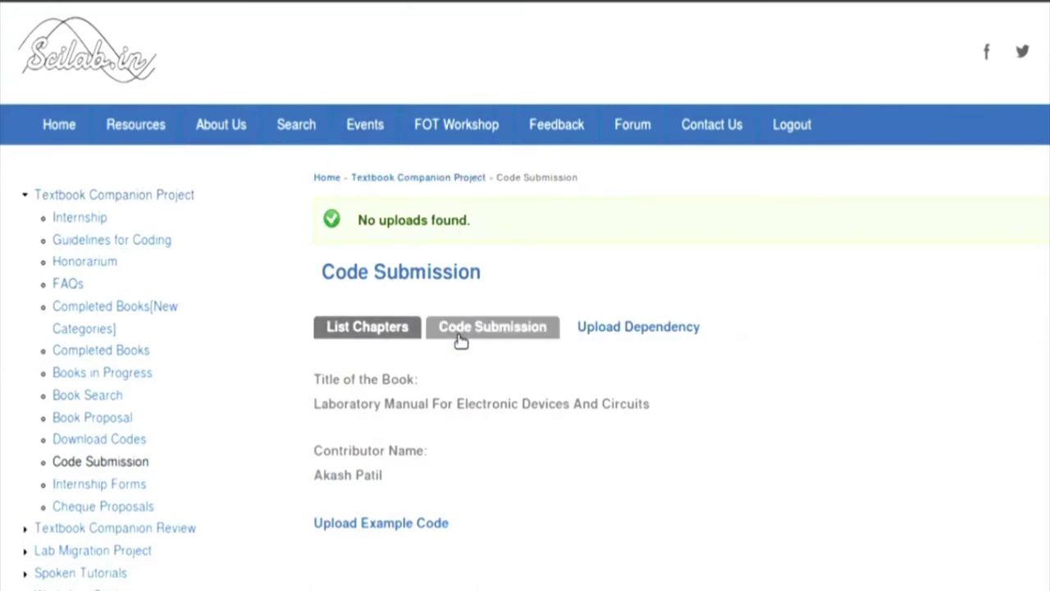
pyautogui.click(461, 328)
pyautogui.click(426, 444)
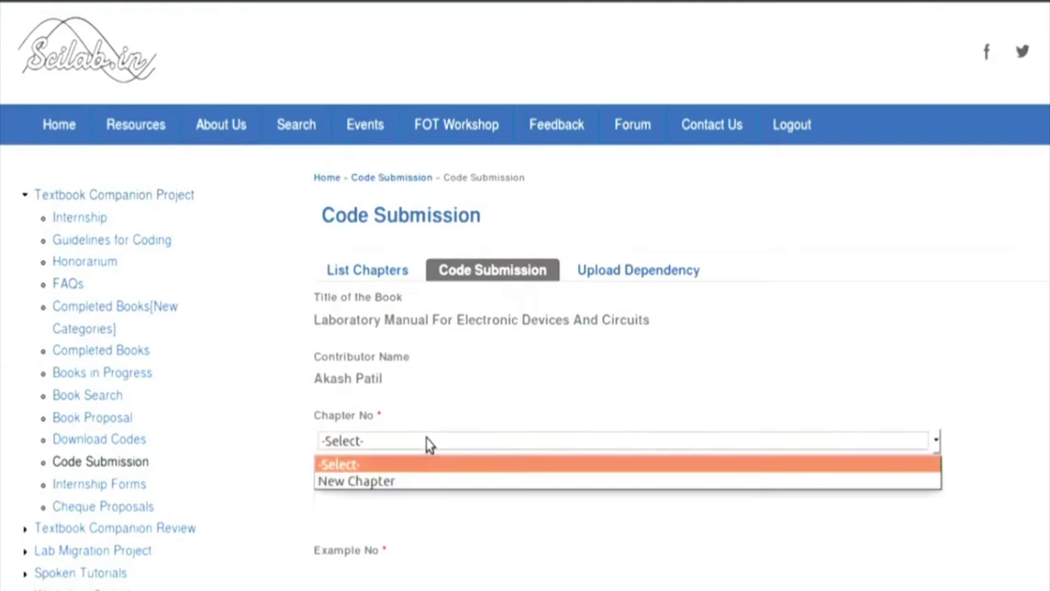
pyautogui.click(404, 491)
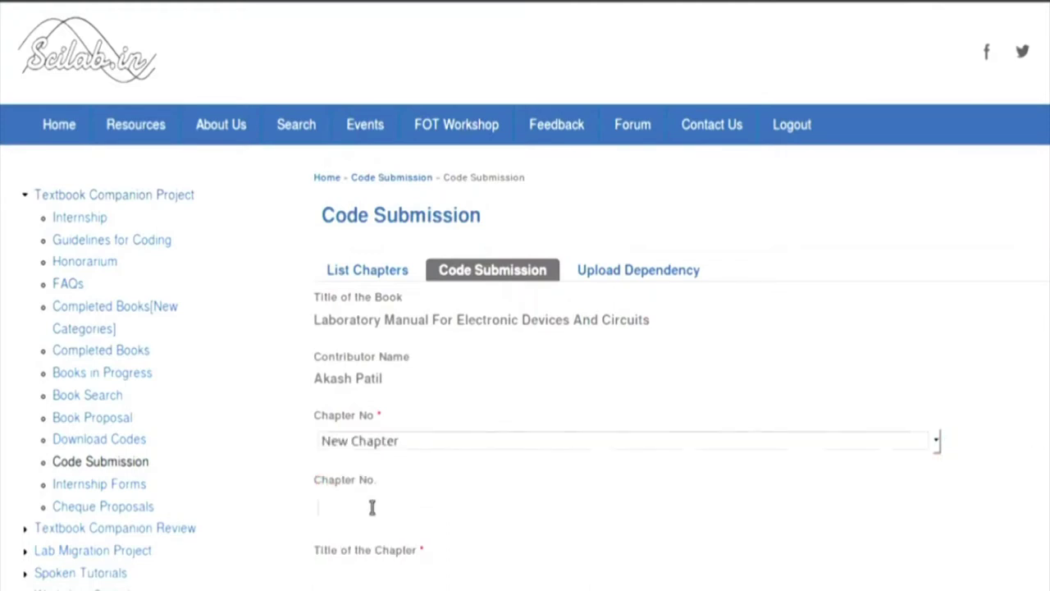
pyautogui.click(371, 508)
pyautogui.write('1')
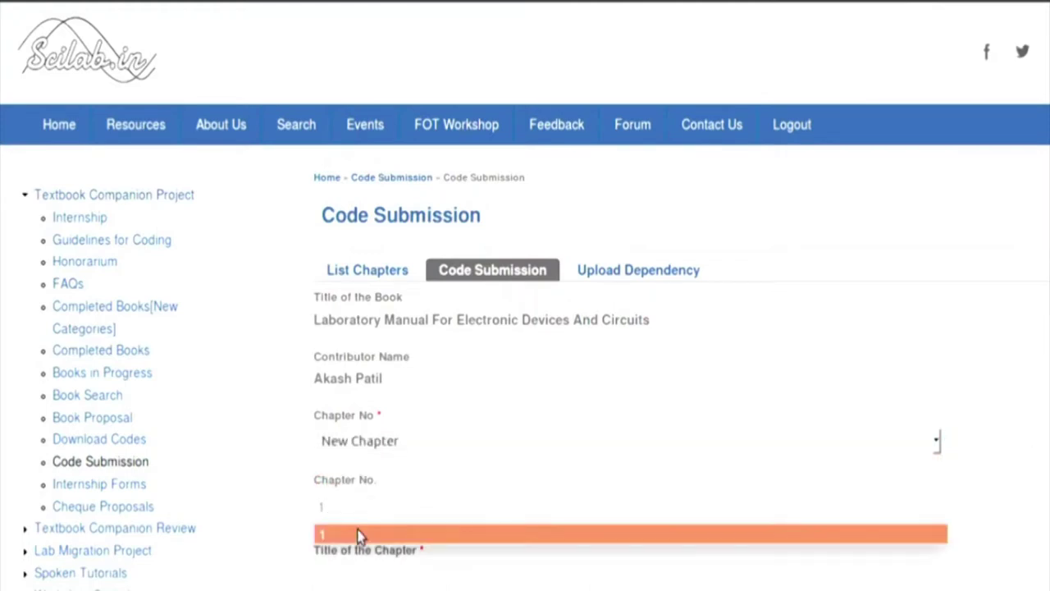
pyautogui.click(358, 534)
# Step: Title the chapter 'ch1' and submit the Solved1.sci example upload
pyautogui.scroll(-5, 359, 536)
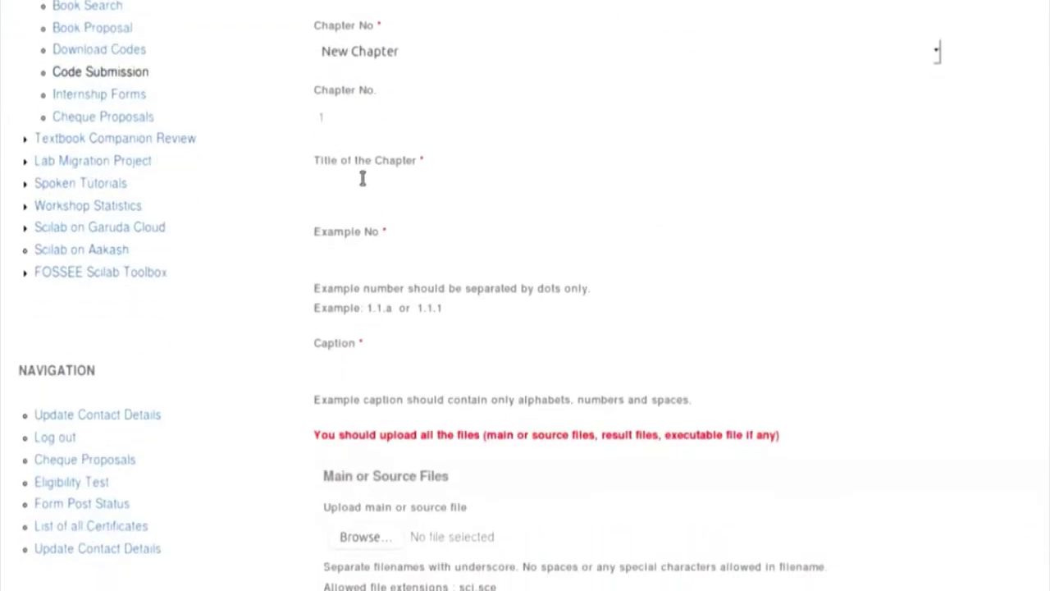
pyautogui.click(362, 189)
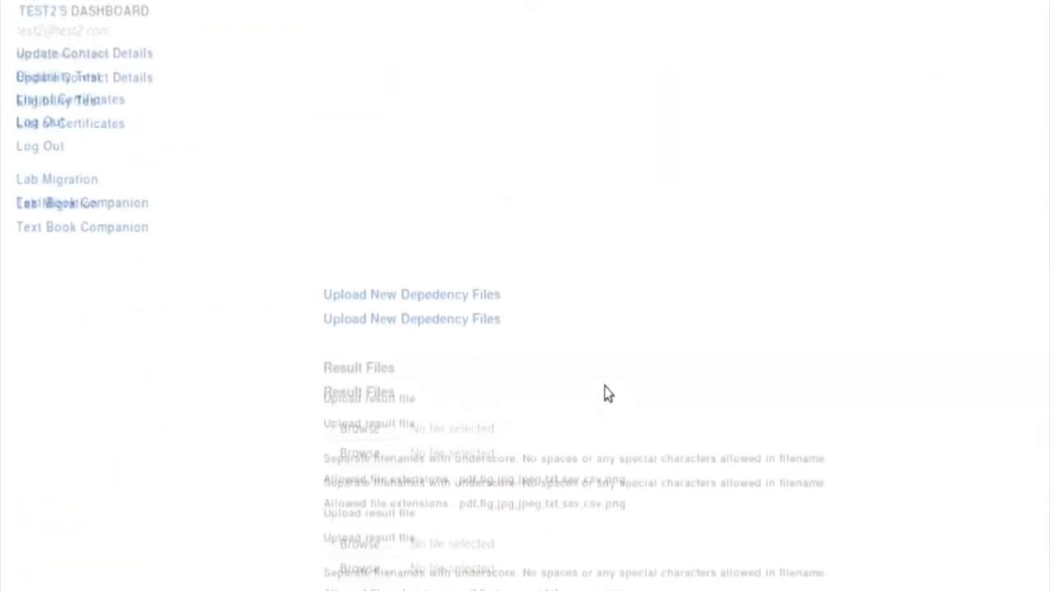
pyautogui.scroll(-3, 604, 392)
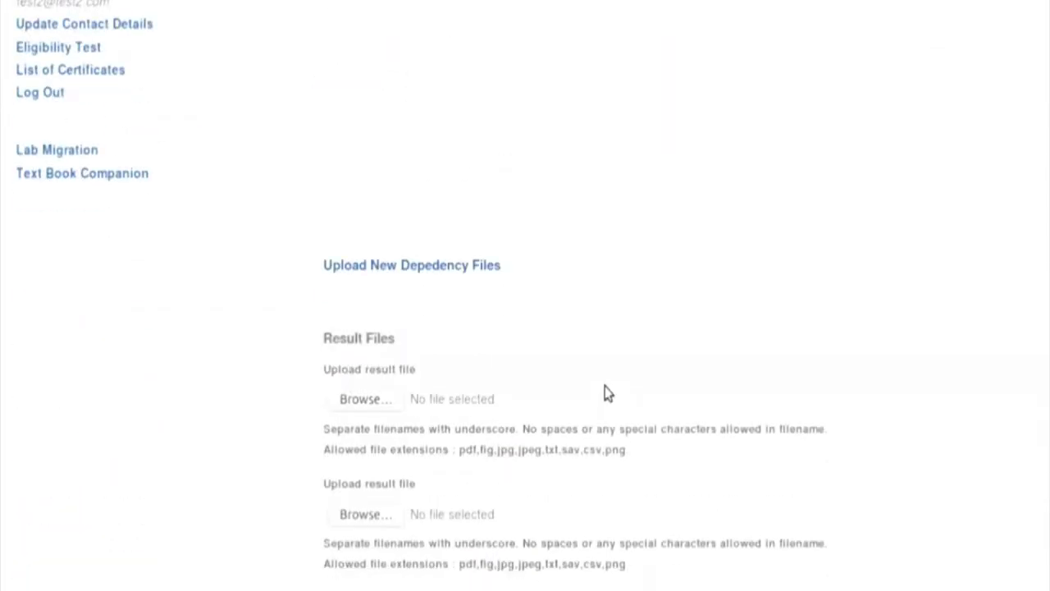
pyautogui.scroll(-5, 605, 391)
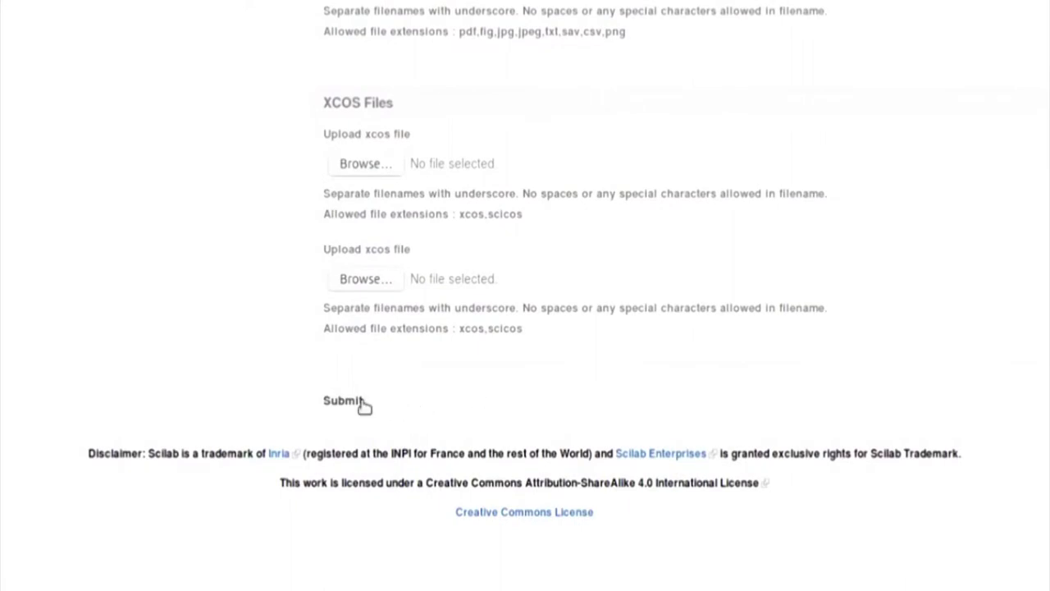
pyautogui.click(343, 400)
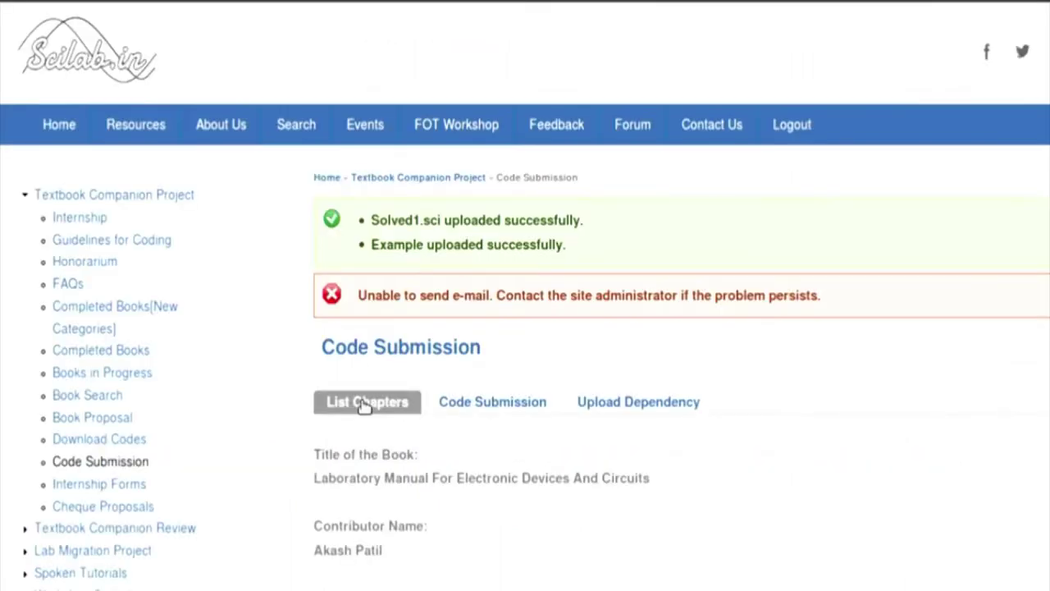
pyautogui.scroll(-5, 499, 479)
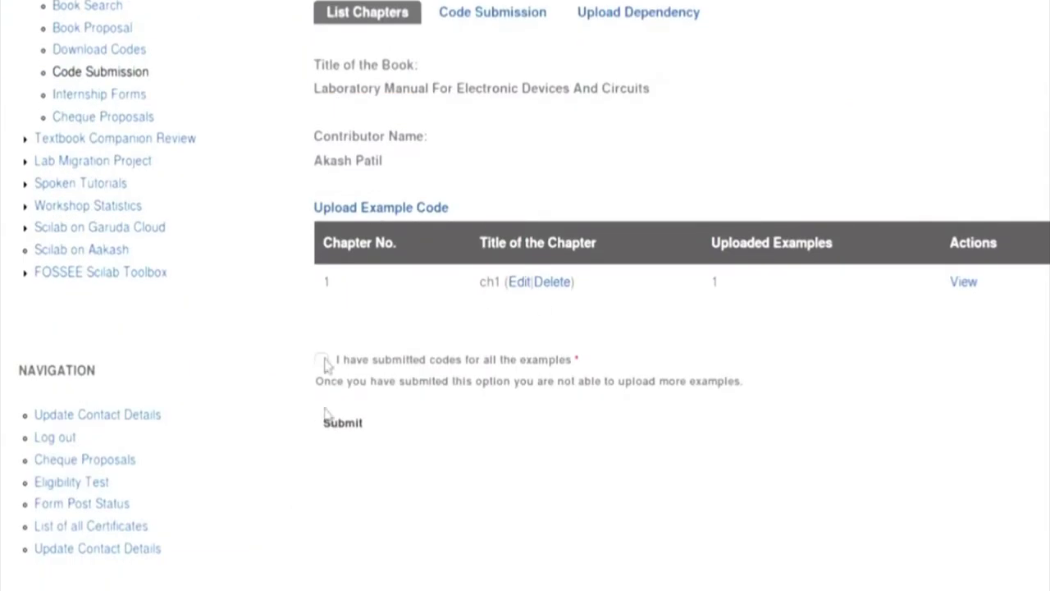